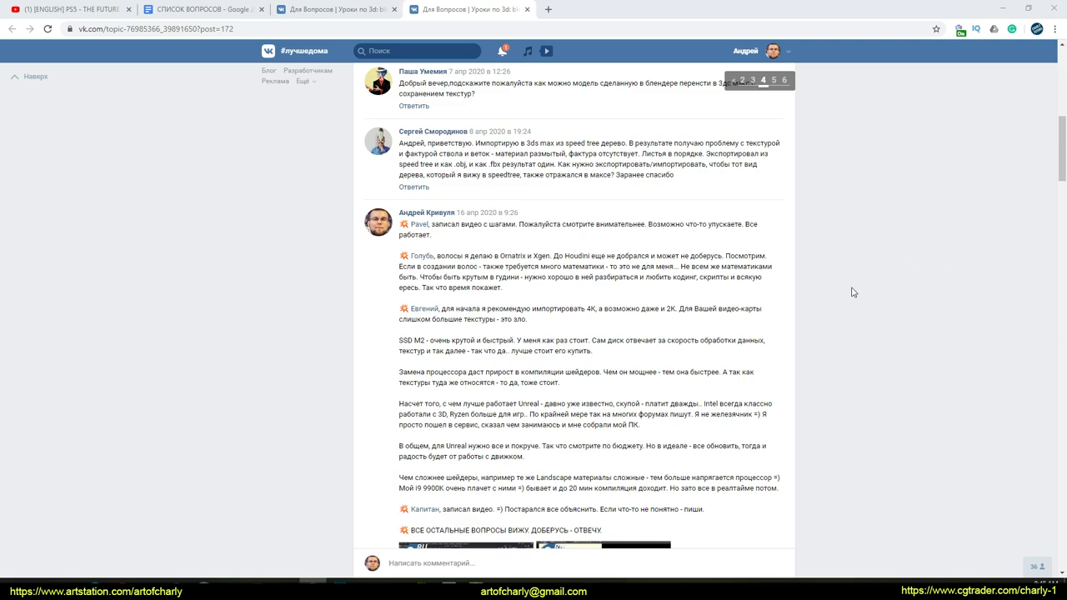
Switch from the VK forum thread to SpeedTree Modeler with Sample_Broadleaf.spm loaded.
click(477, 580)
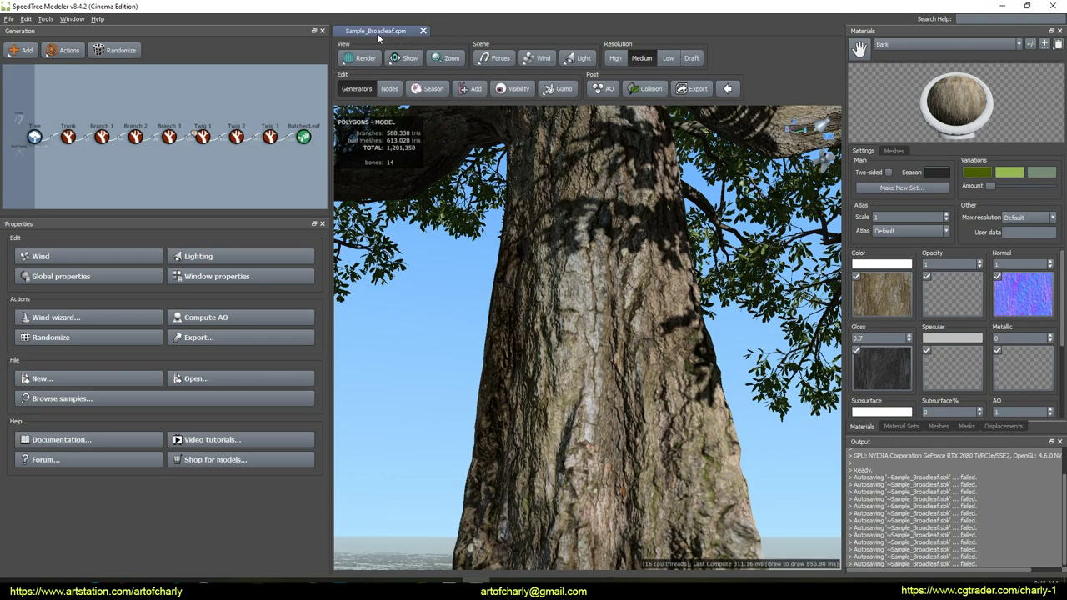
Start a mesh export of the tree onto the existing Sample_Broadleaf.fbx file.
click(8, 20)
click(8, 20)
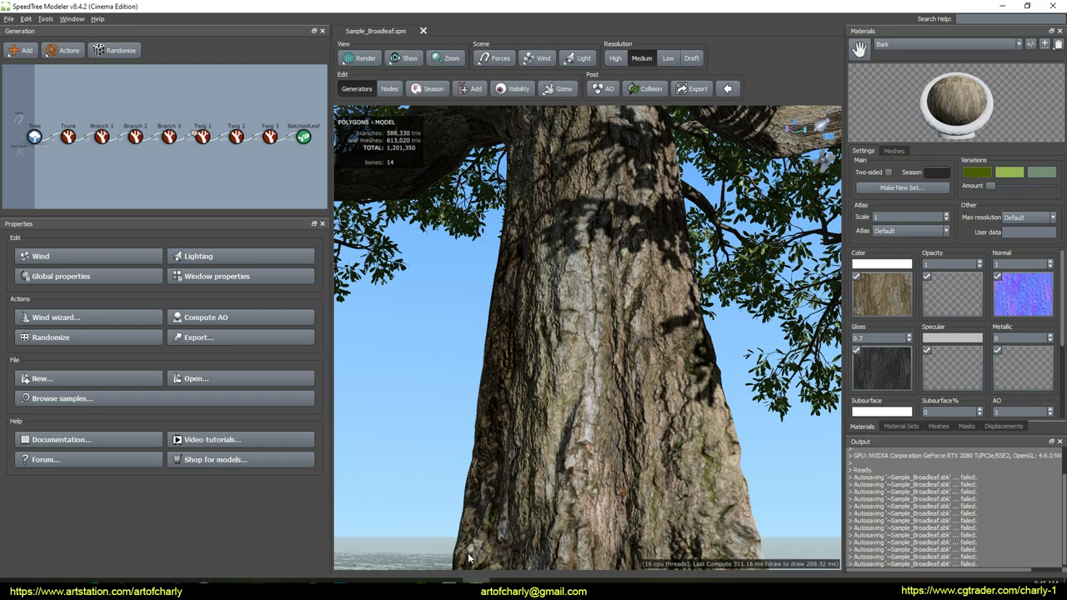
click(8, 18)
click(51, 157)
double_click(133, 143)
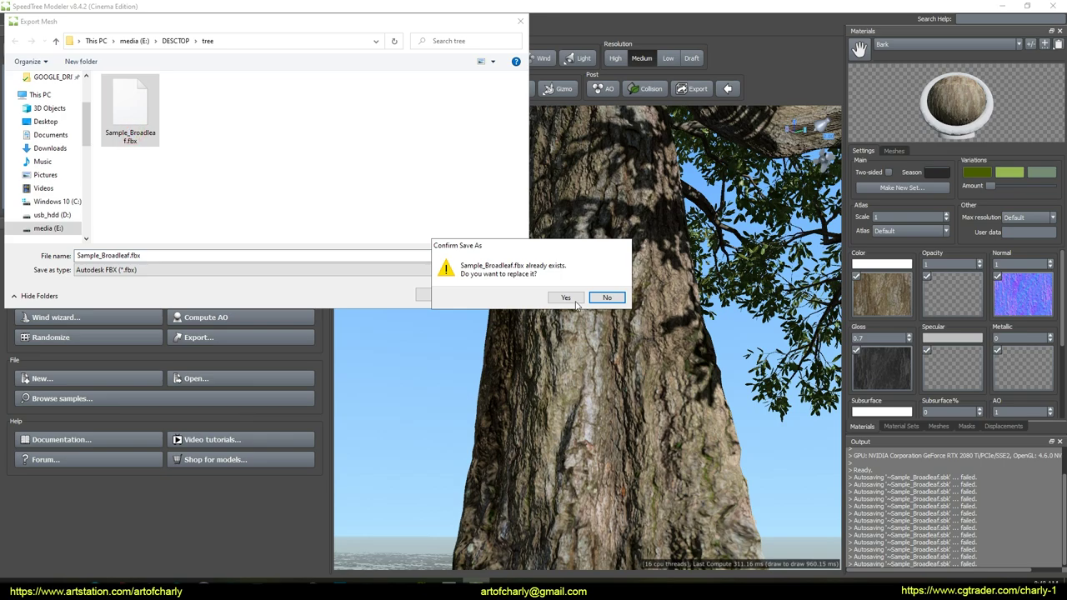
Confirm replacing the existing Sample_Broadleaf.fbx.
click(574, 300)
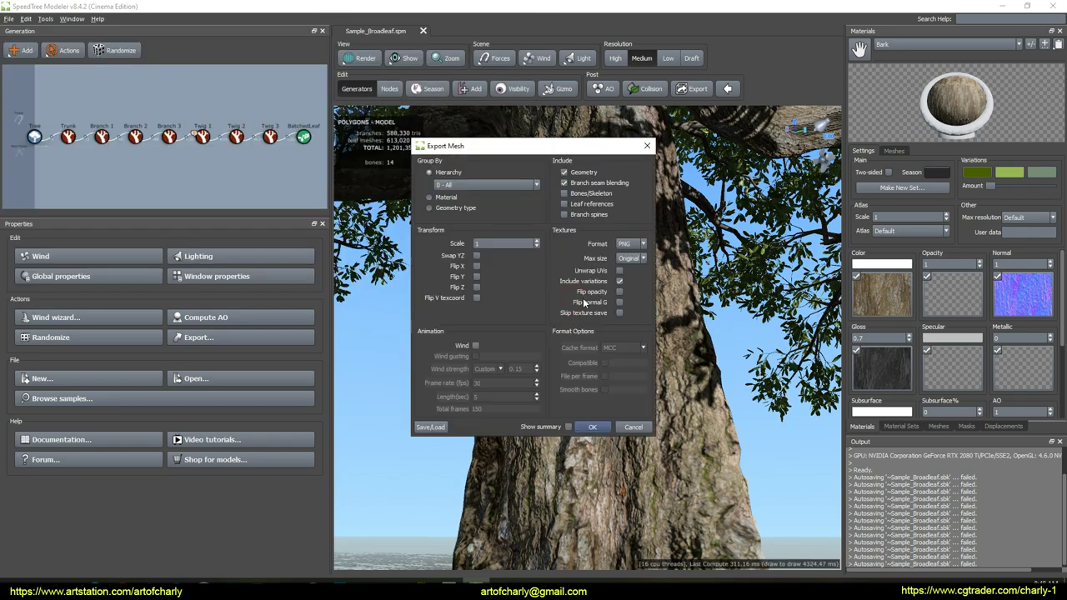
drag(573, 275, 587, 272)
key(Escape)
Enable Include variations in the Export Mesh options and run the FBX export.
mouse_move(556, 148)
mouse_down()
mouse_move(555, 137)
mouse_move(492, 135)
mouse_up()
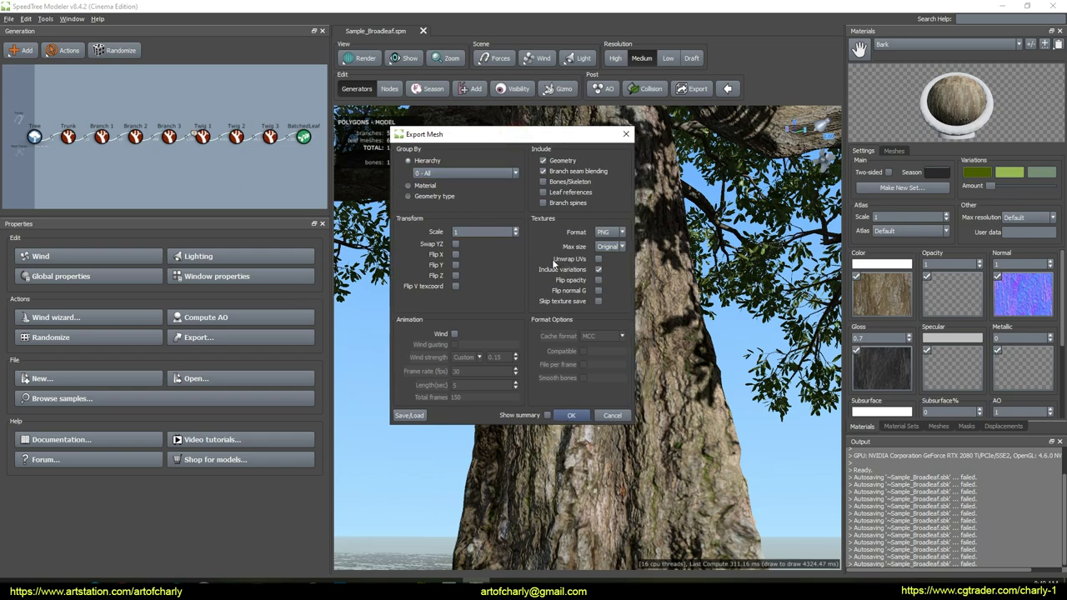
click(599, 268)
drag(420, 248, 450, 249)
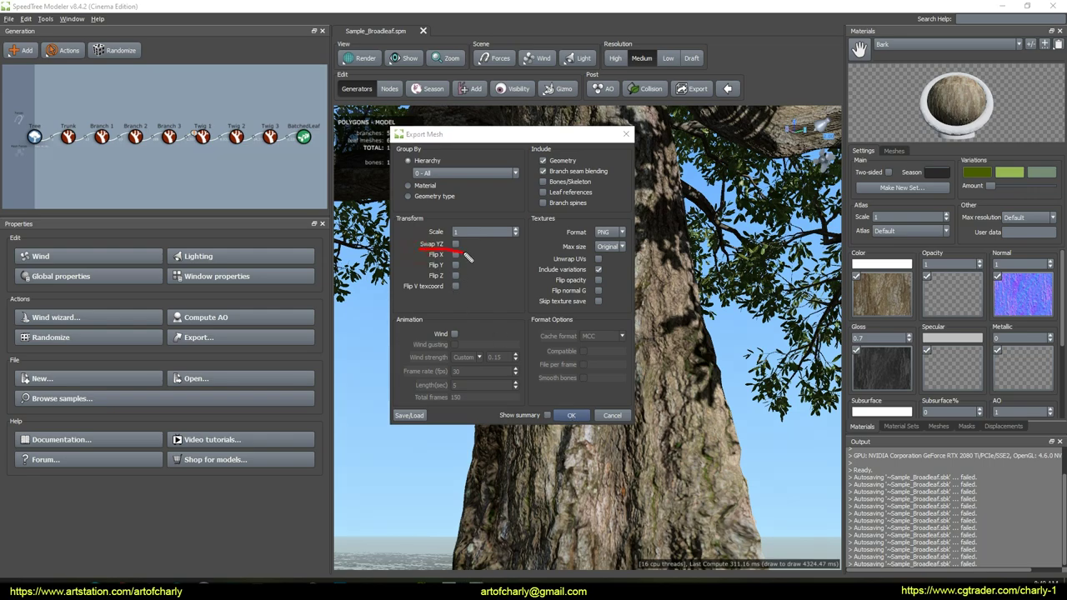
key(Escape)
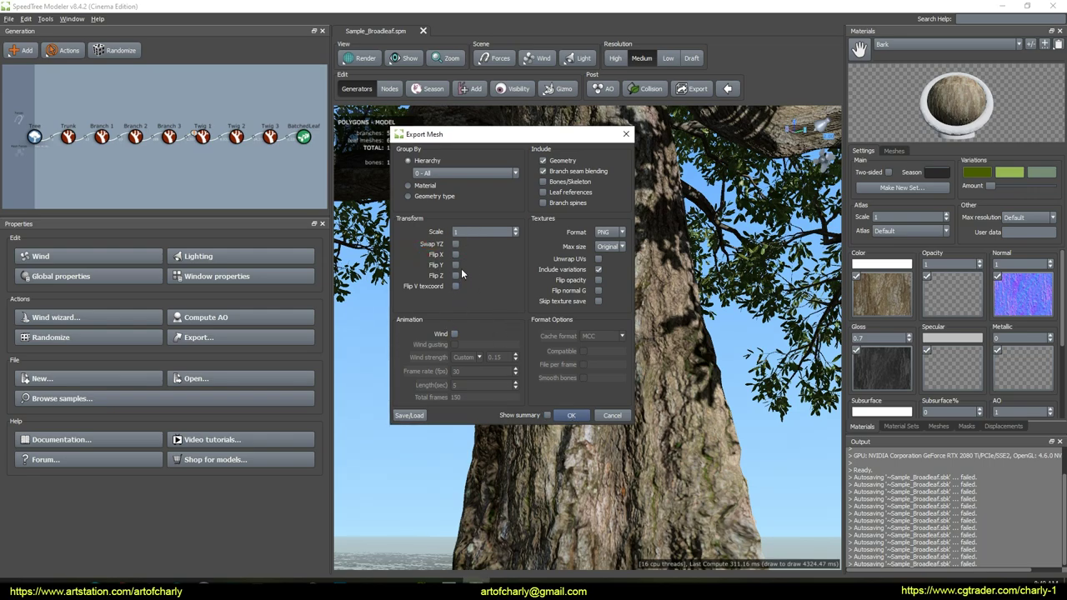
click(573, 414)
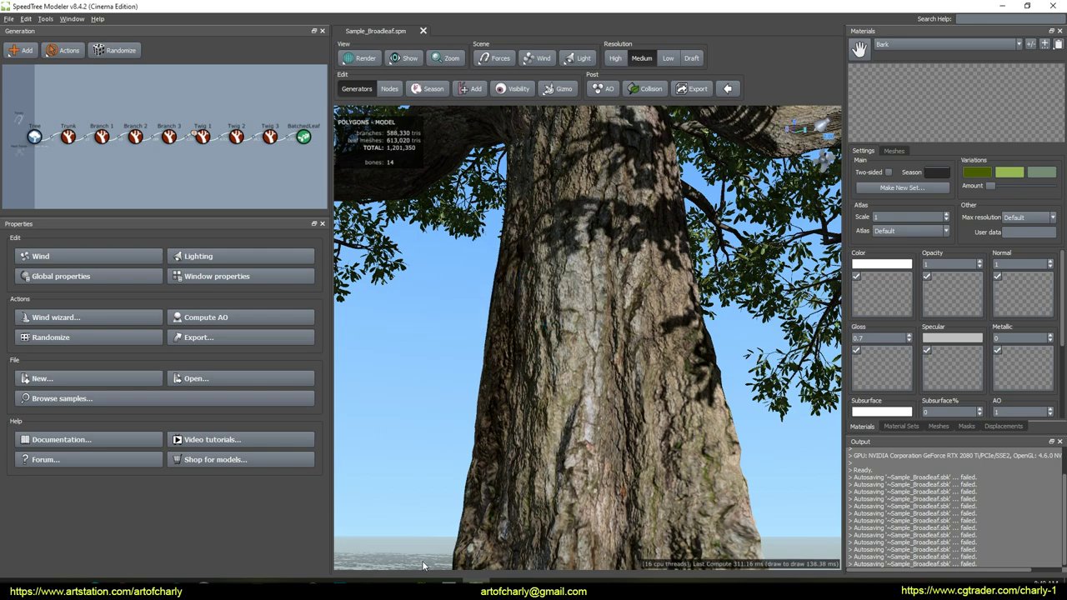
click(448, 581)
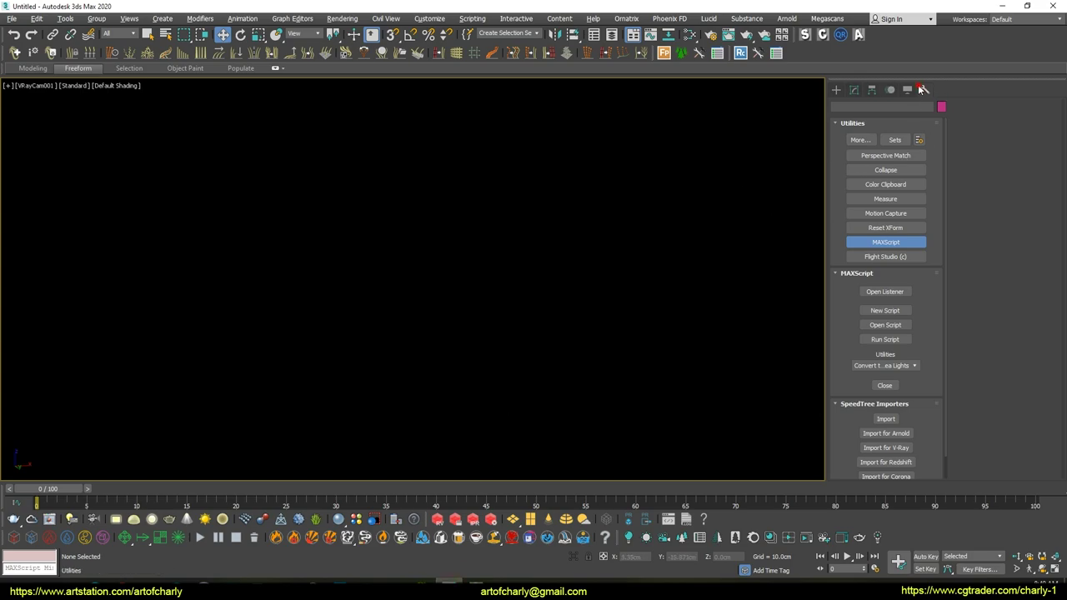
Run the SpeedTreeImporter.ms script from the MAXScript utility.
click(869, 339)
click(105, 69)
click(186, 41)
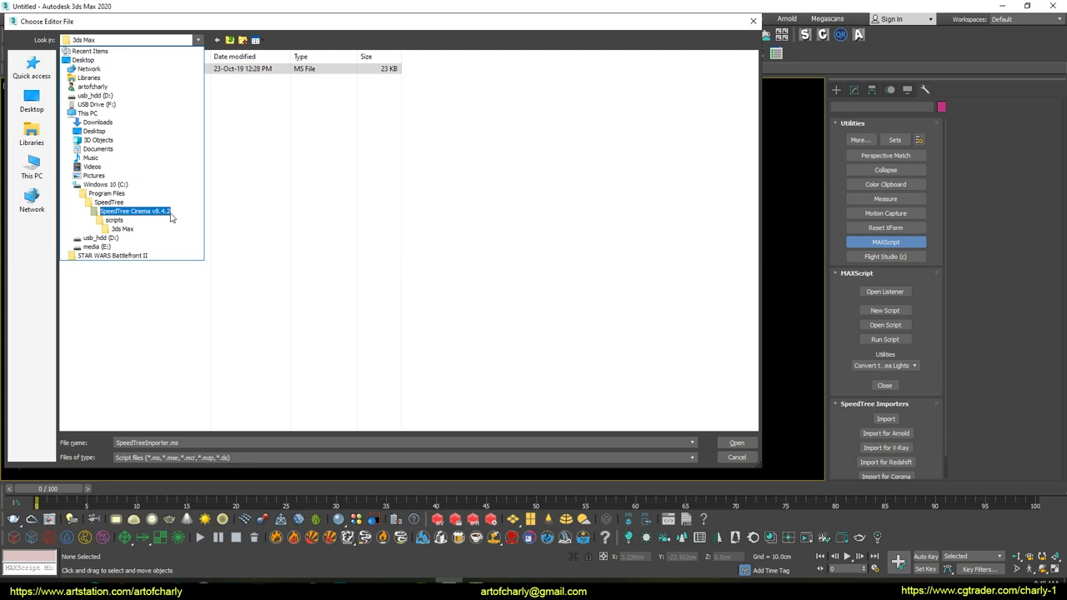
click(380, 217)
click(167, 71)
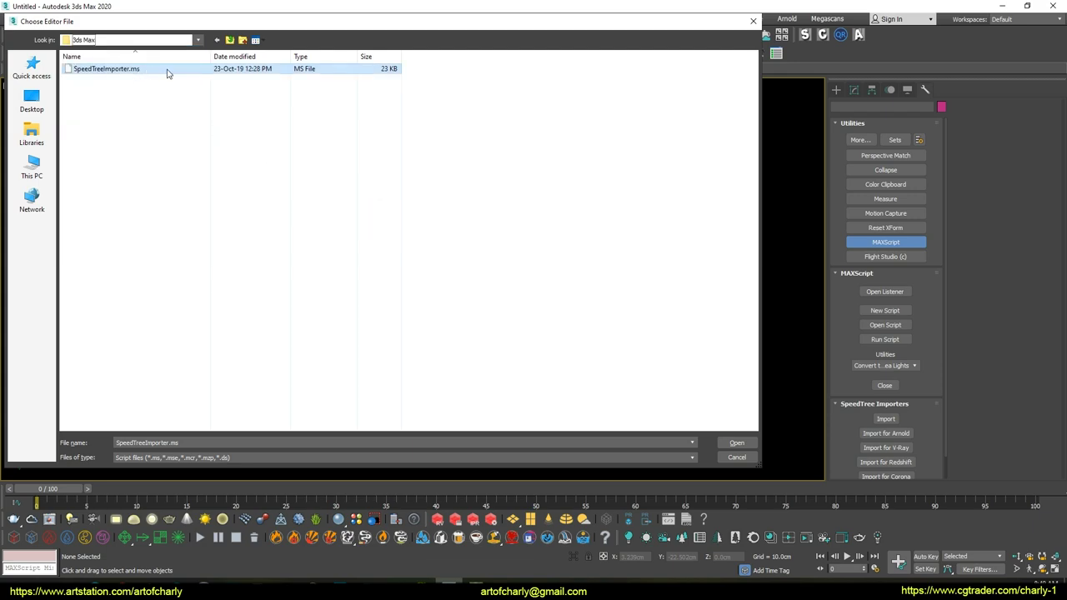
click(752, 21)
scroll(846, 388, down, 1)
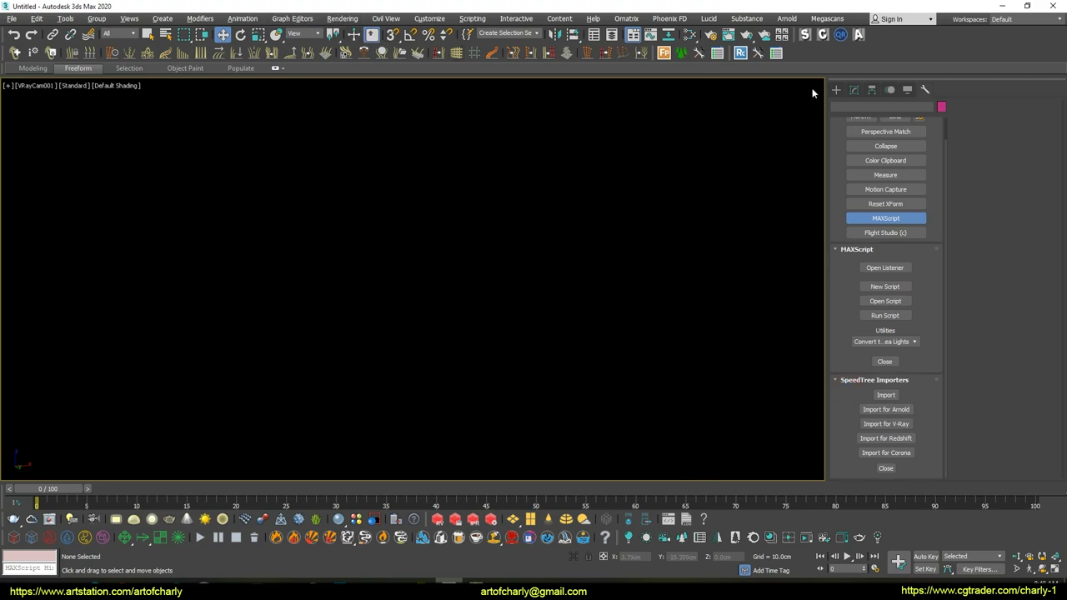
Import Sample_Broadleaf with V-Ray materials and open the Slate Material Editor.
click(885, 424)
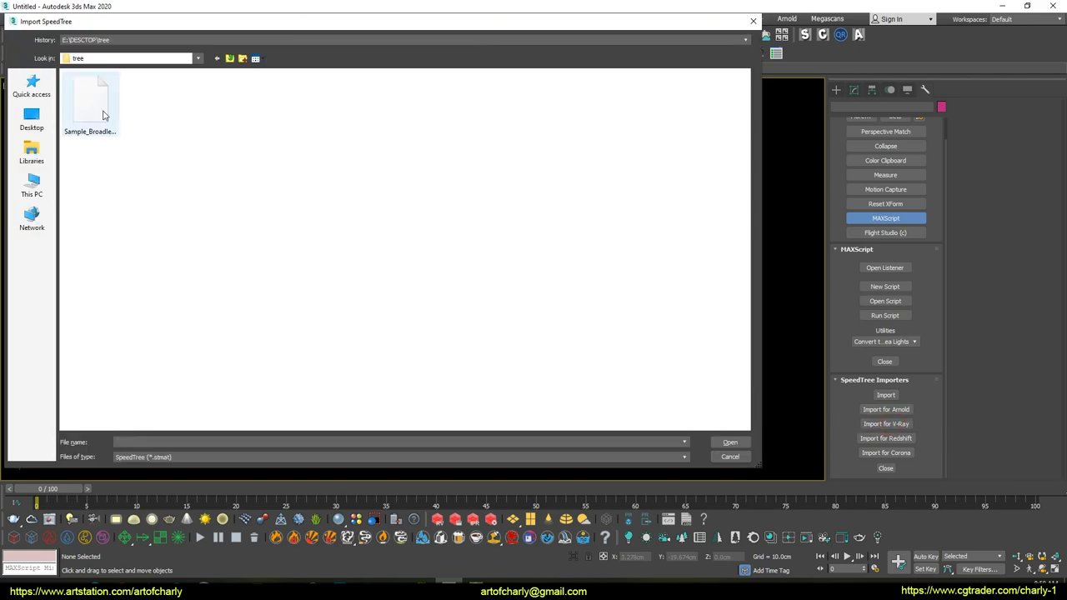
double_click(102, 110)
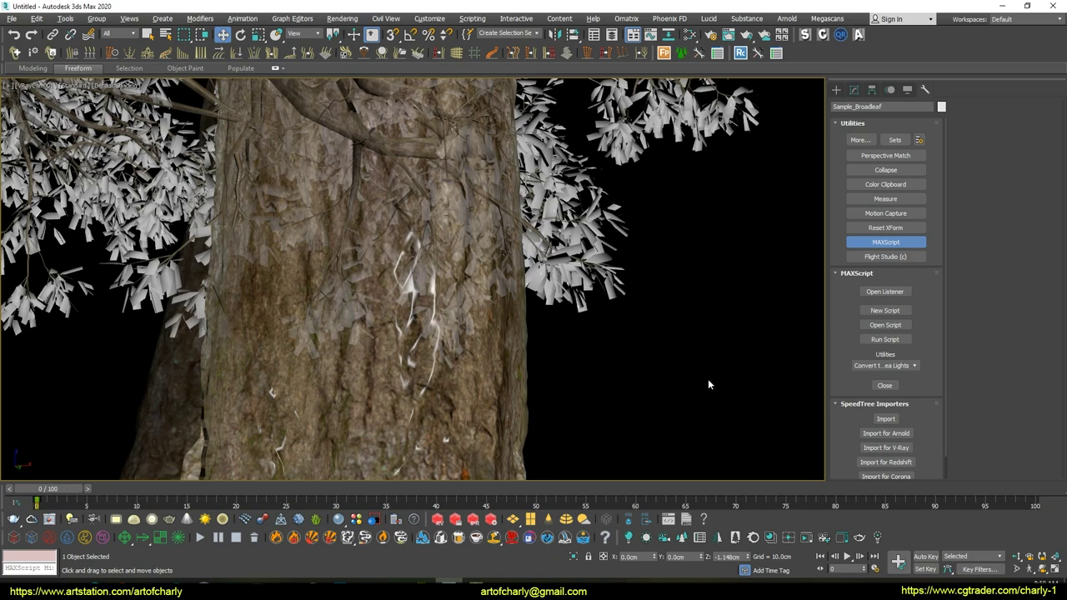
key(m)
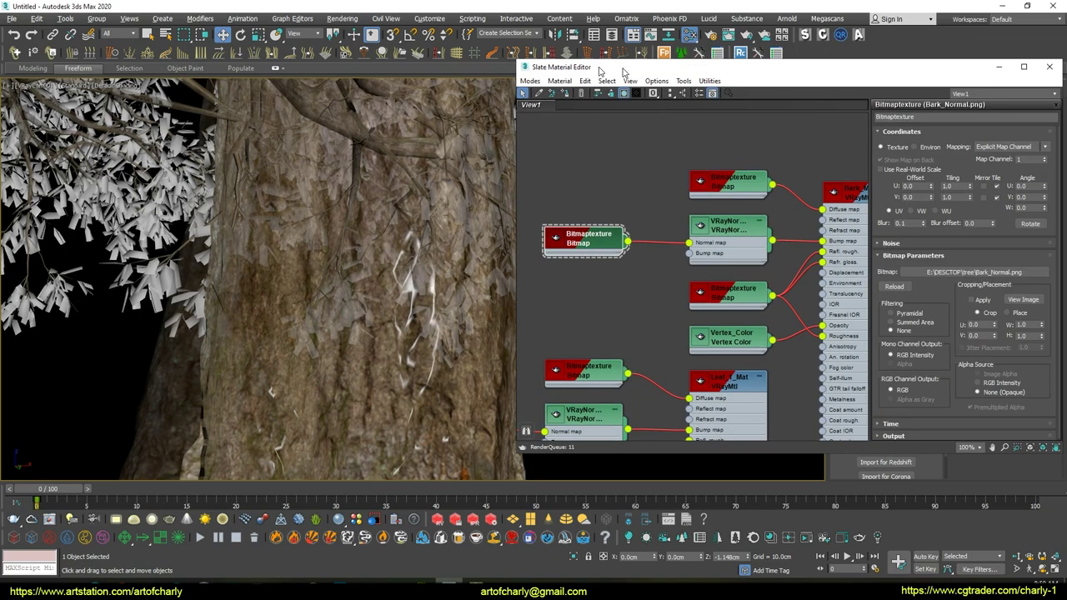
Inspect the VRayNormalMap node and load Bark_Normal.png into the bark normal bitmap.
middle_drag(566, 160, 503, 115)
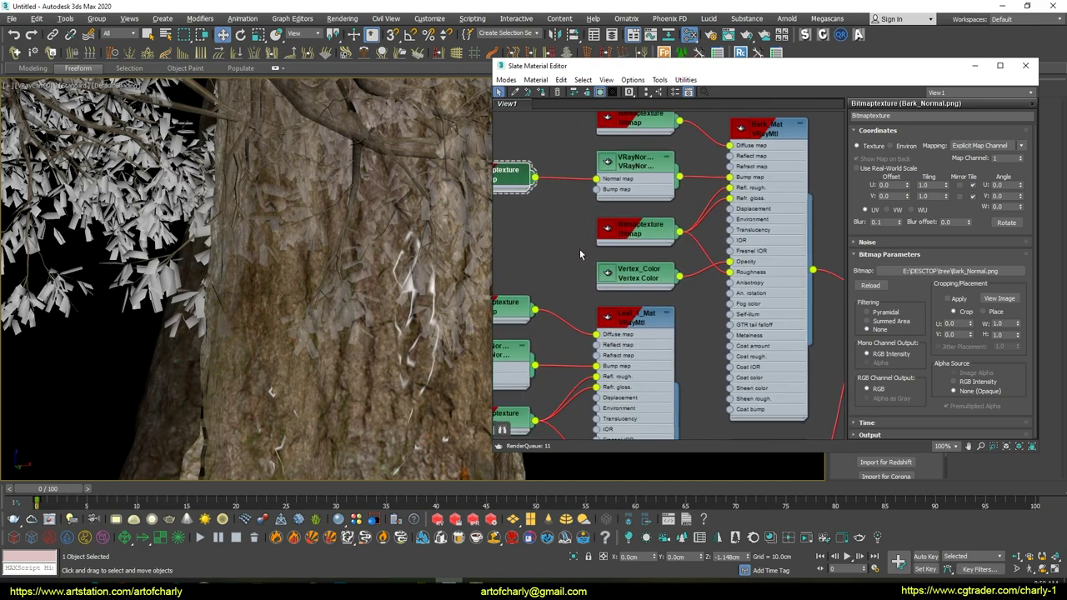
double_click(654, 187)
middle_drag(532, 203, 595, 203)
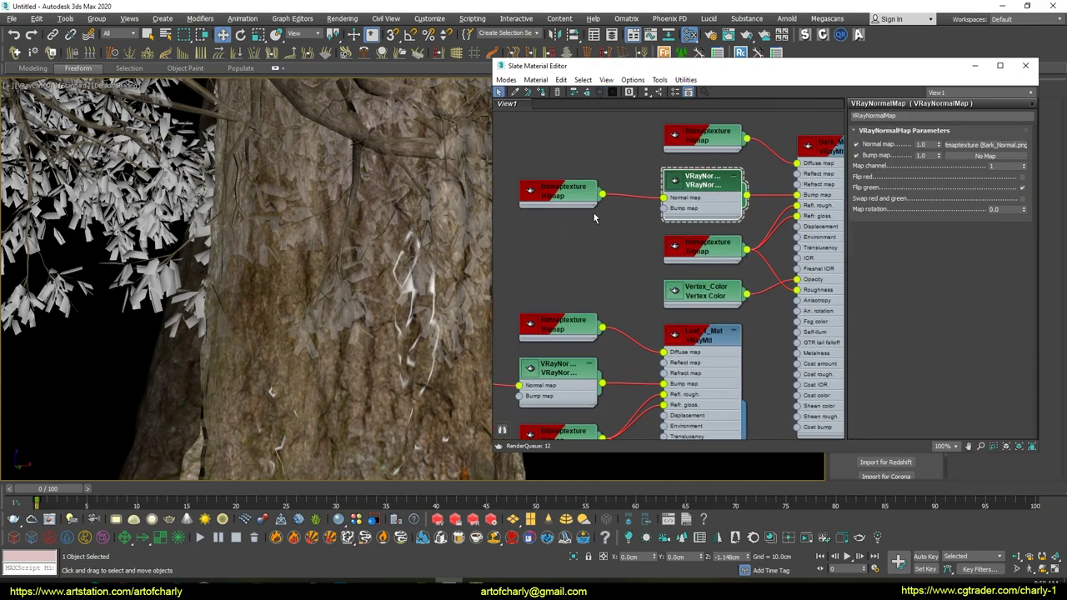
double_click(557, 191)
double_click(880, 221)
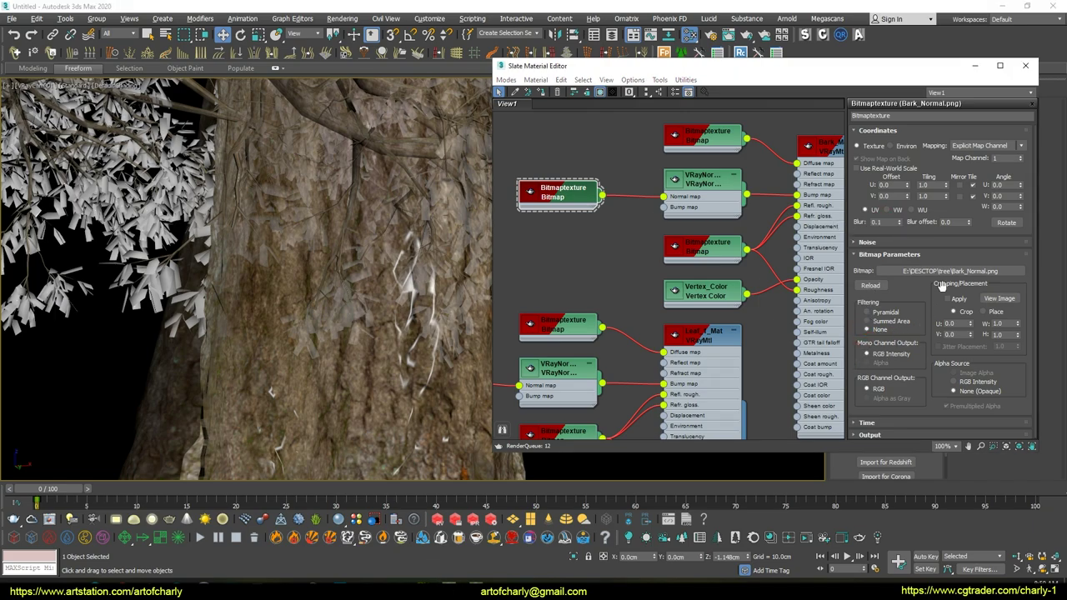
click(939, 272)
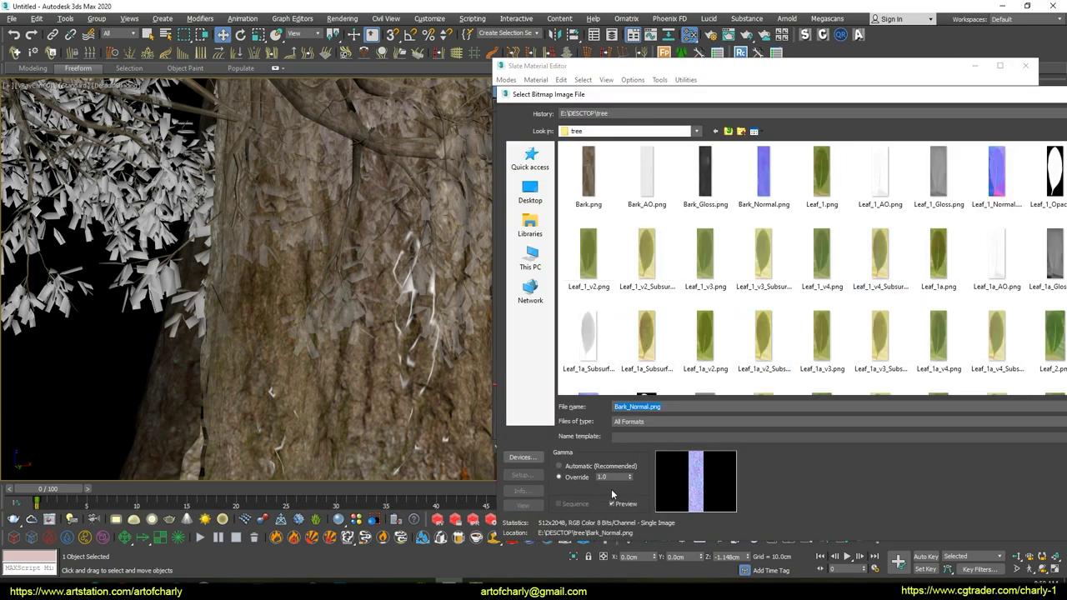
drag(930, 98, 736, 97)
click(1021, 401)
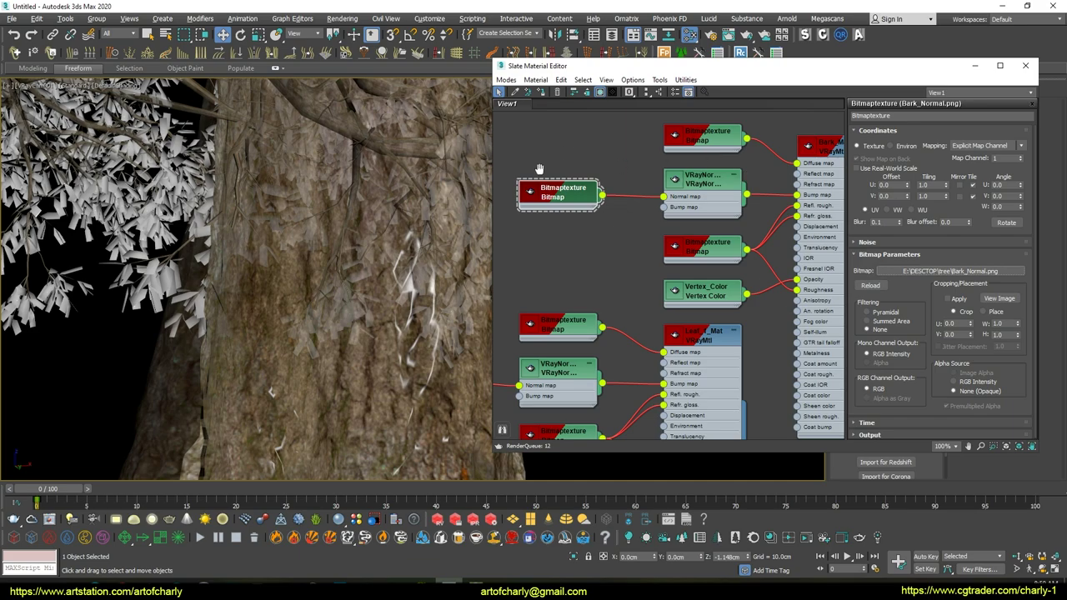
Clear the node view and reload the trunk's material network picked from the tree.
scroll(541, 174, down, 5)
scroll(575, 166, down, 5)
scroll(618, 164, down, 4)
drag(593, 135, 757, 506)
key(Delete)
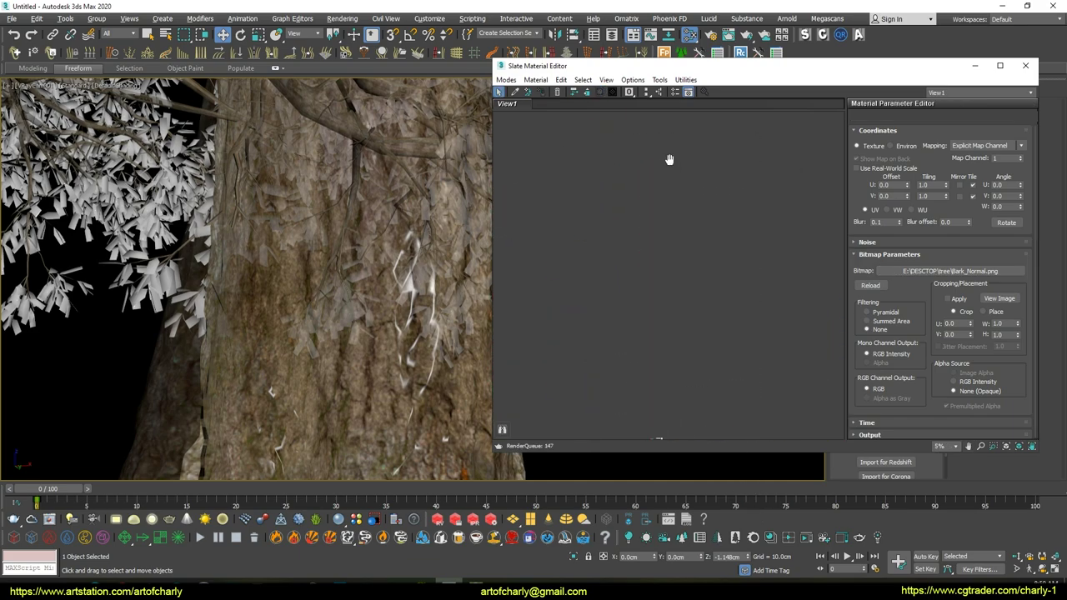
click(515, 93)
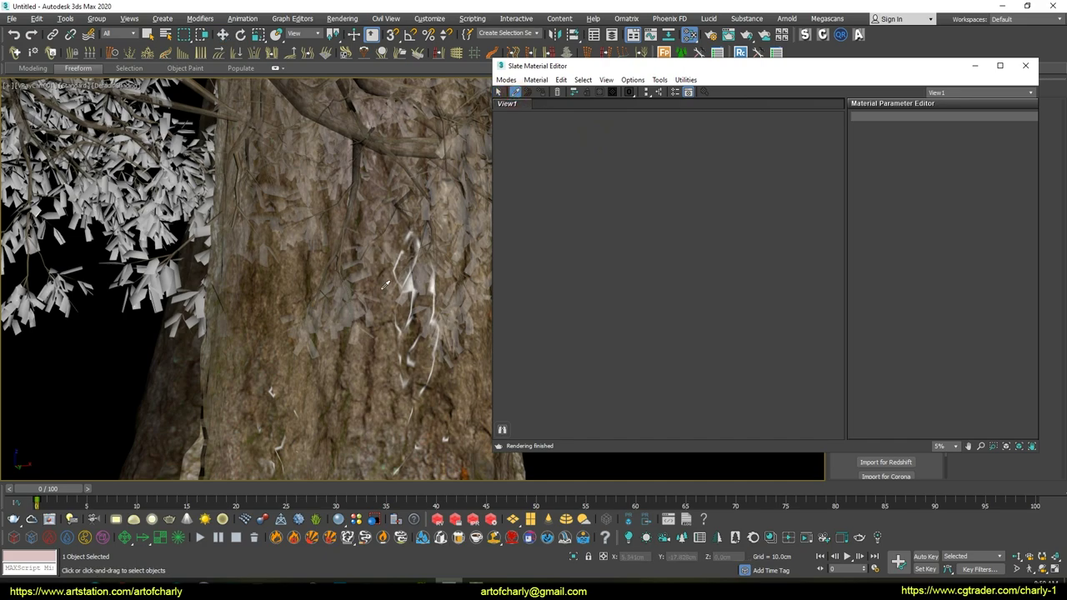
click(378, 351)
click(355, 339)
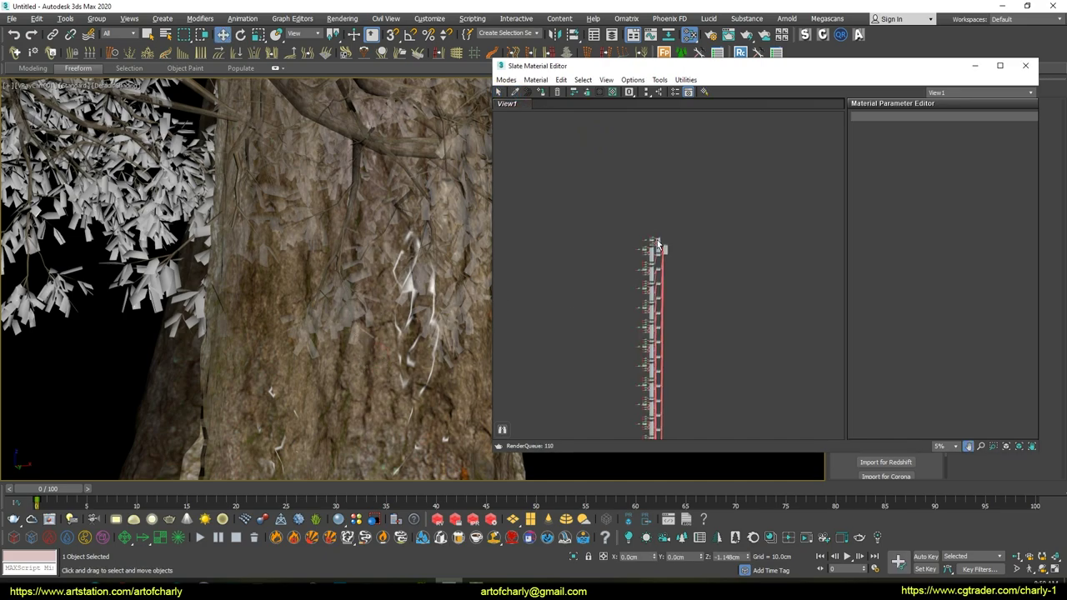
Set the bark normal bitmap to Blur 0.0, Filtering None, using Bark_Normal.png.
scroll(587, 239, up, 2)
double_click(557, 215)
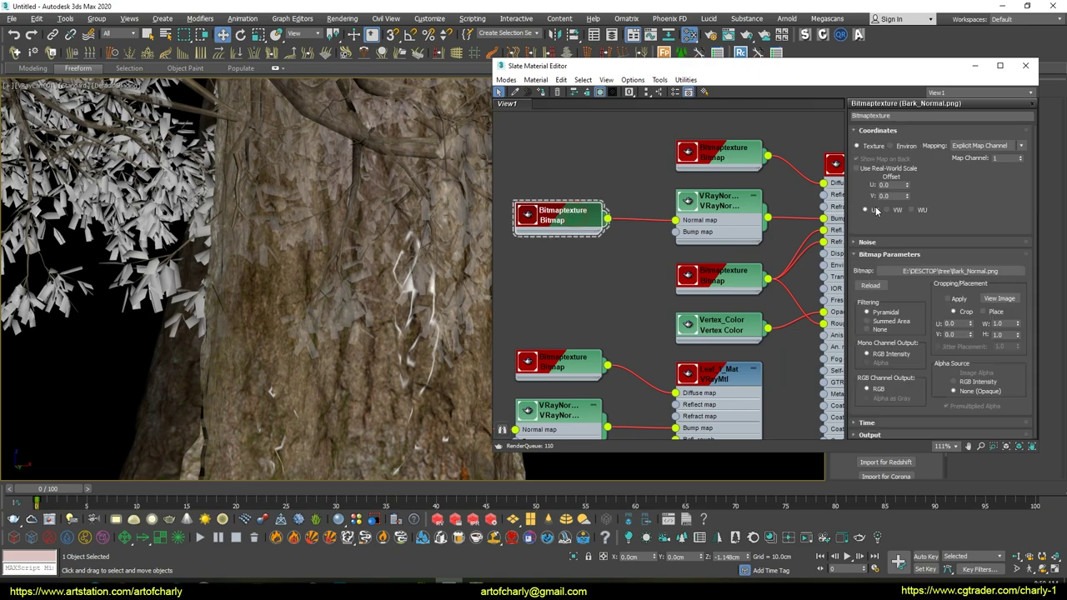
text(0.)
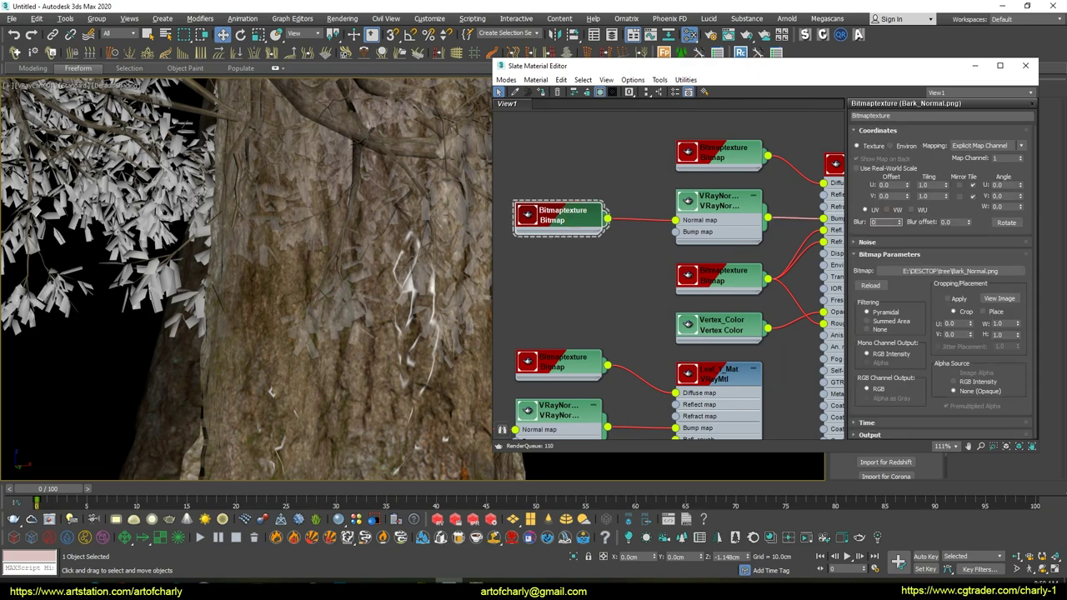
text(01)
click(879, 330)
click(950, 271)
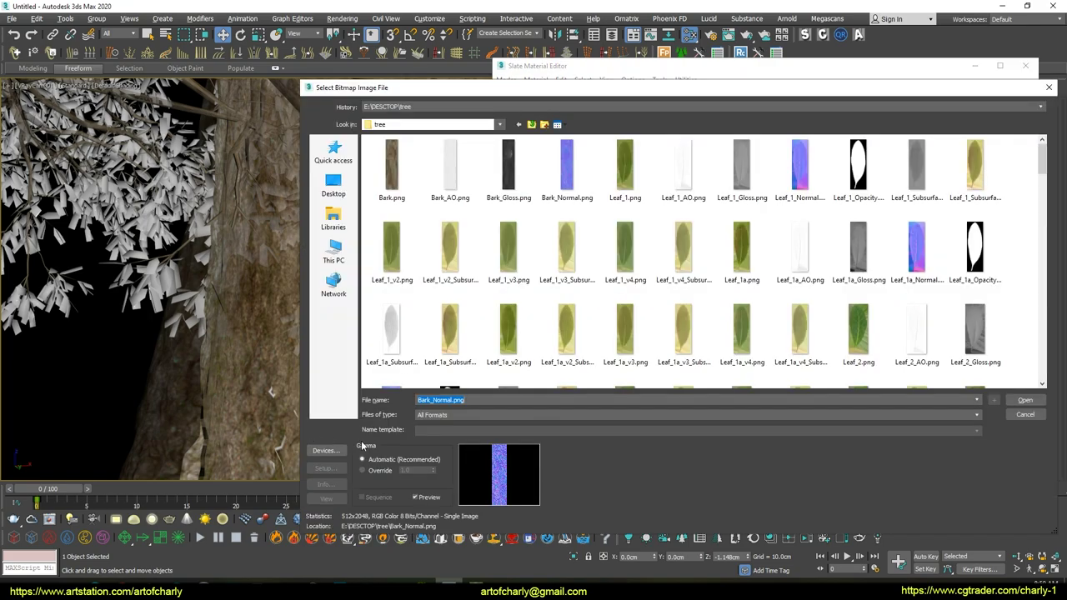
click(1024, 400)
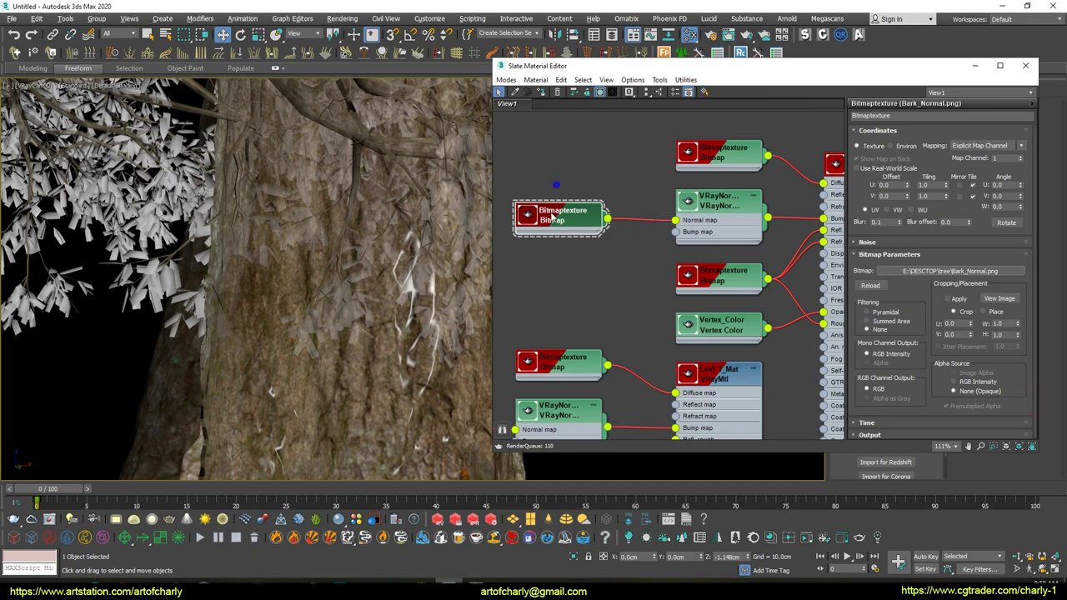
Check the normal map node, close the editor and render the trunk with V-Ray.
right_click(555, 184)
click(610, 289)
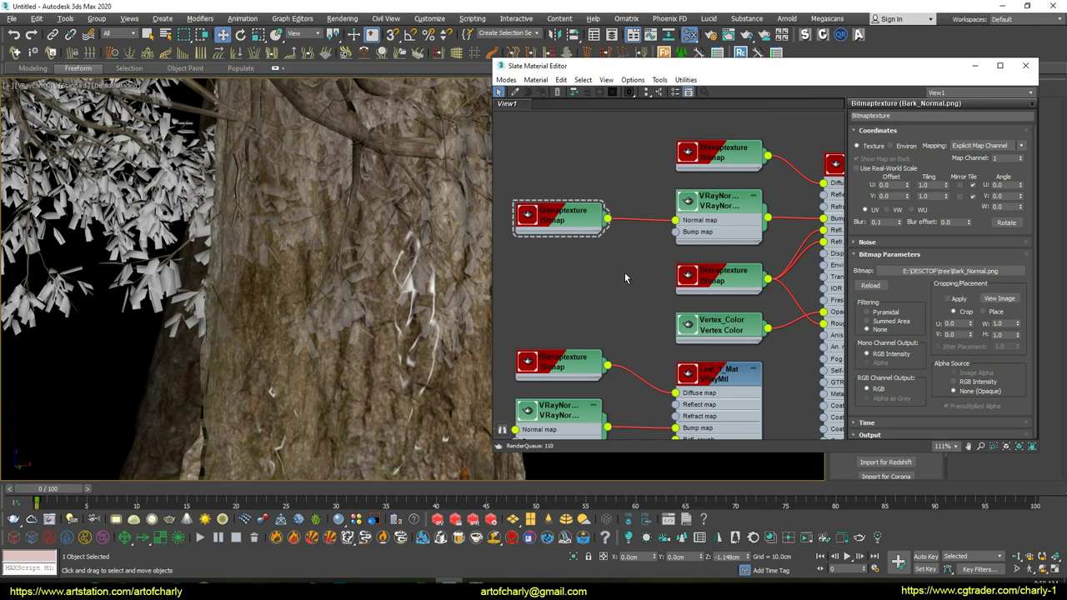
middle_drag(656, 244, 591, 240)
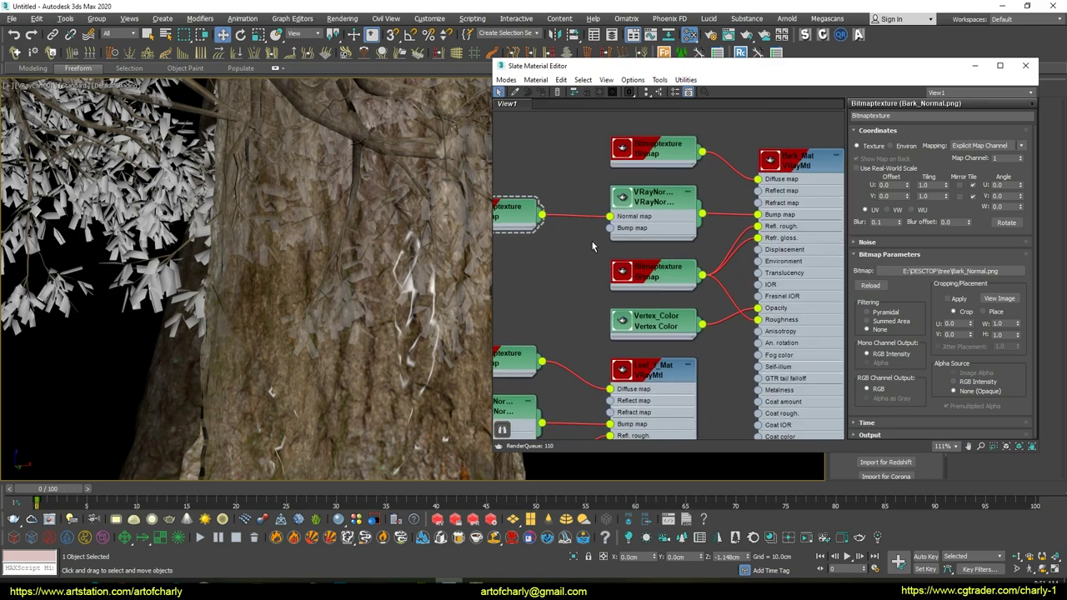
click(651, 208)
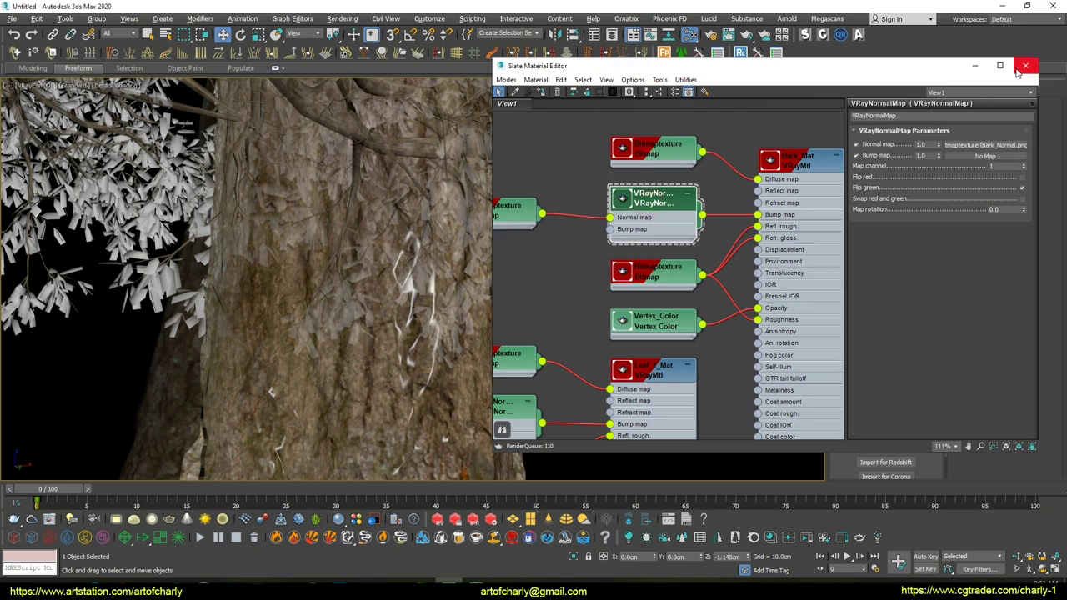
click(1025, 65)
click(50, 518)
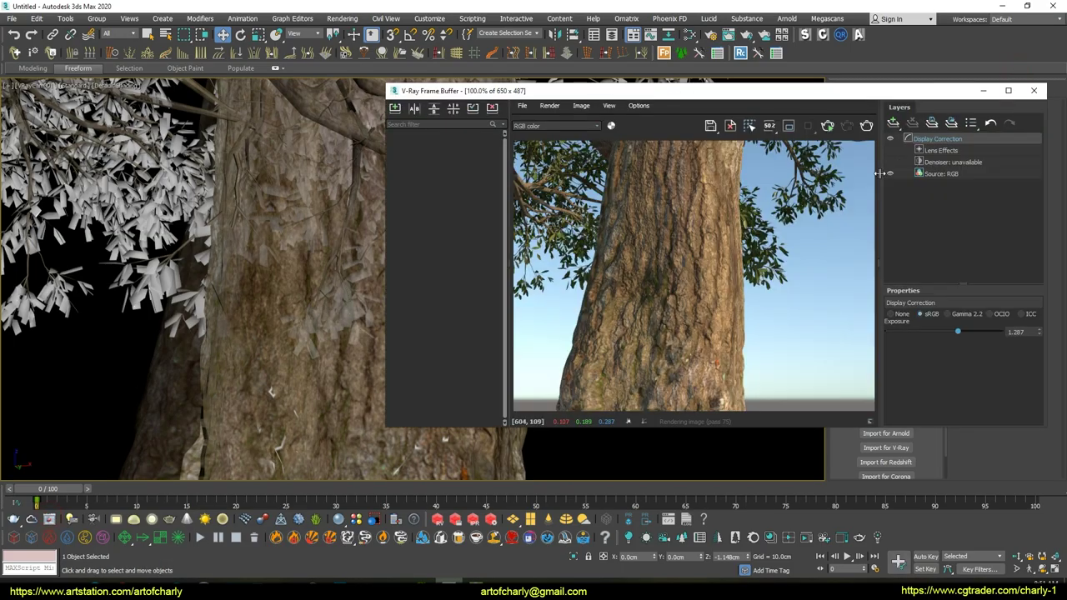
Re-render the trunk, compare it against SpeedTree, and pan the camera toward a branch fork.
click(827, 129)
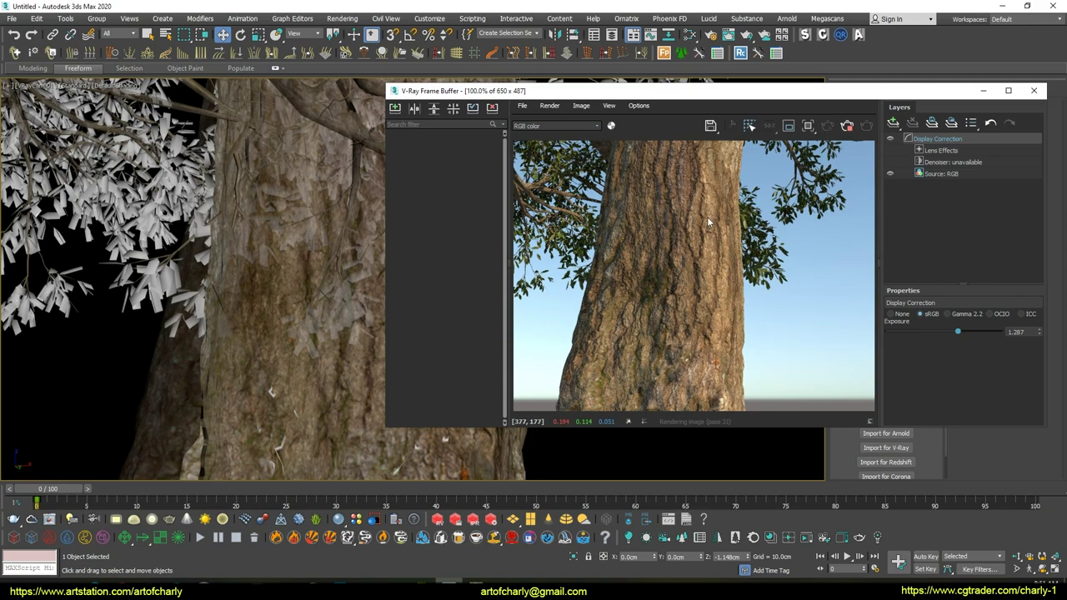
click(475, 581)
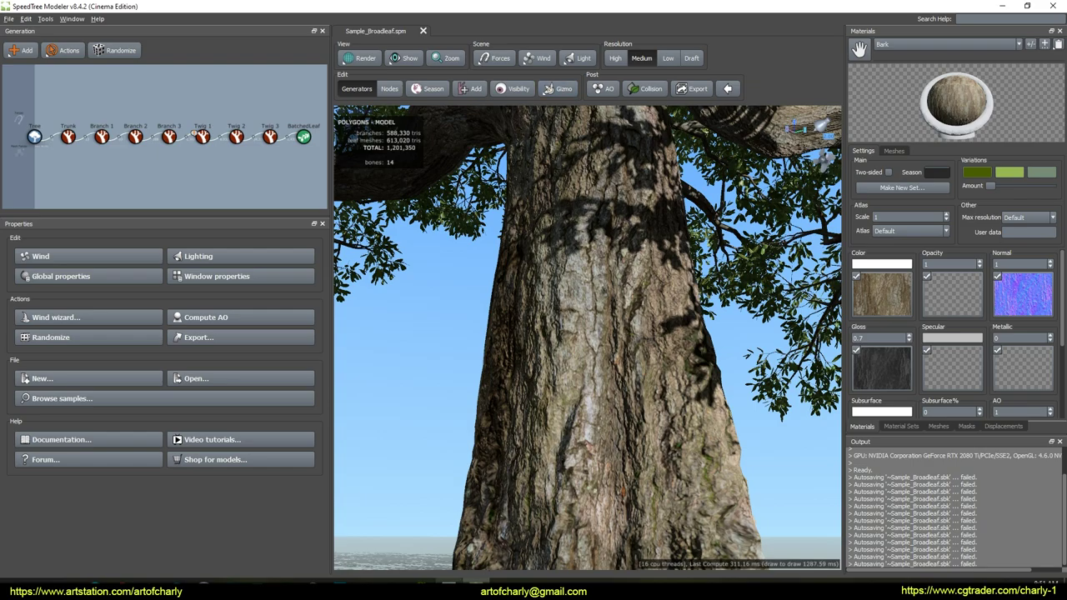
click(449, 581)
mouse_move(262, 215)
middle_down()
mouse_move(176, 264)
mouse_move(148, 254)
middle_up()
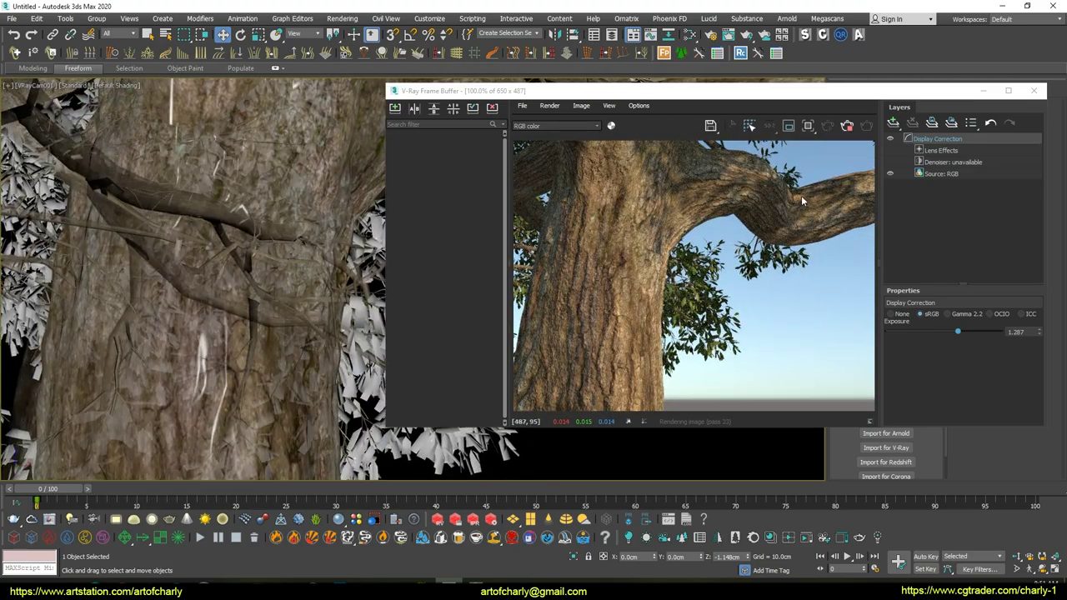
Move the camera closer to the trunk and orbit it to look up into the canopy.
mouse_move(250, 250)
middle_down()
mouse_move(185, 297)
mouse_move(259, 290)
mouse_move(272, 314)
middle_up()
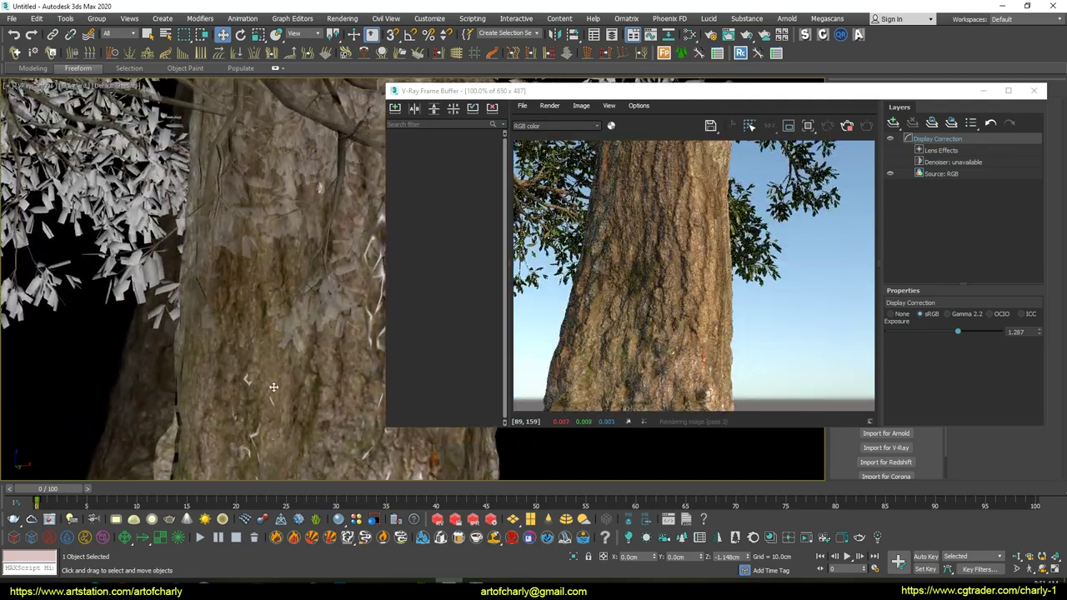
mouse_move(290, 271)
middle_down()
mouse_move(271, 296)
mouse_move(245, 291)
middle_up()
click(1041, 568)
mouse_move(210, 232)
mouse_down()
mouse_move(257, 258)
mouse_move(228, 261)
mouse_move(238, 255)
mouse_move(202, 248)
mouse_move(186, 269)
mouse_up()
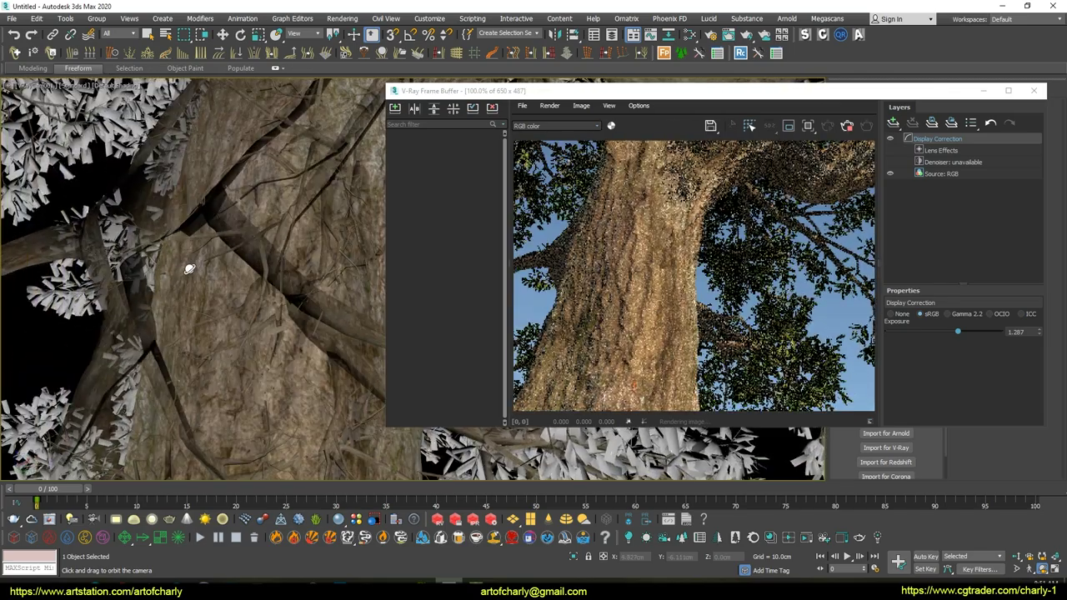